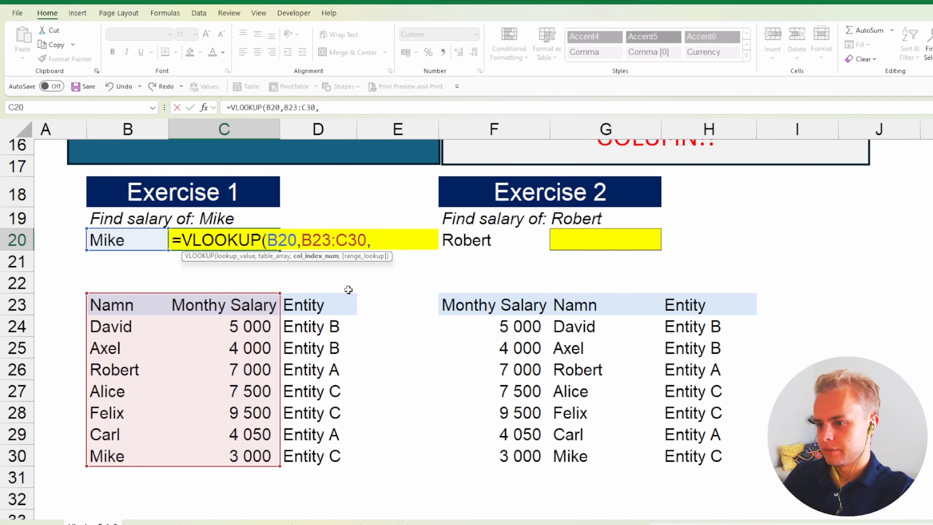
# Complete the VLOOKUP formula in C20 with column index 2 and FALSE for an exact match
pyautogui.write('2')
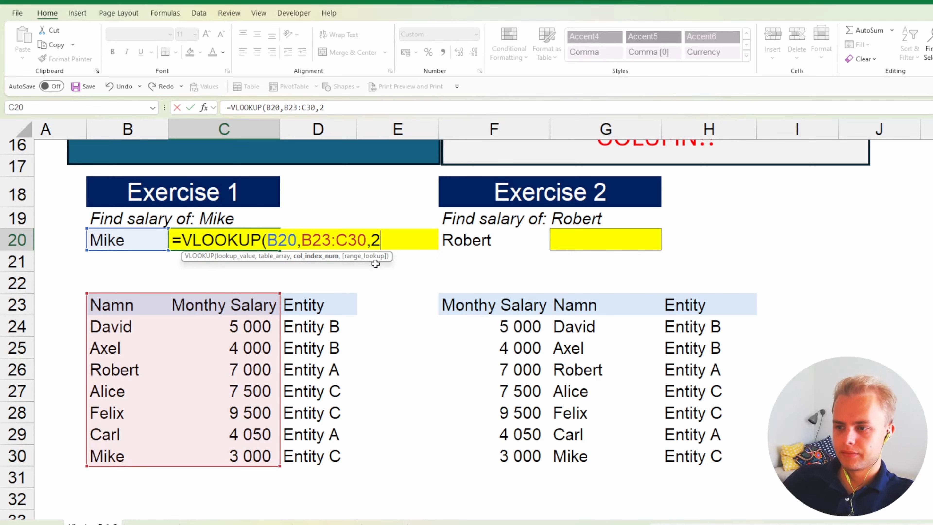
pyautogui.write(',')
pyautogui.press('Down')
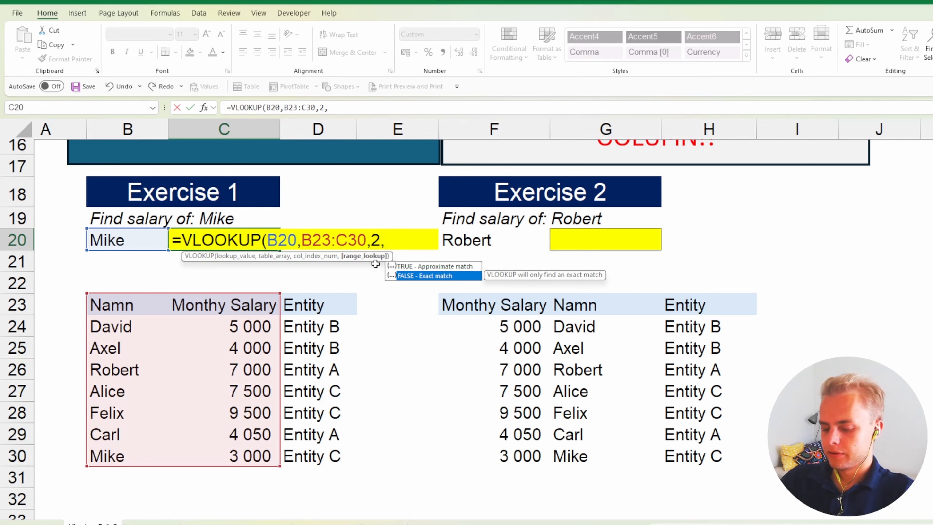
pyautogui.press('Tab')
pyautogui.press('Return')
pyautogui.click(224, 455)
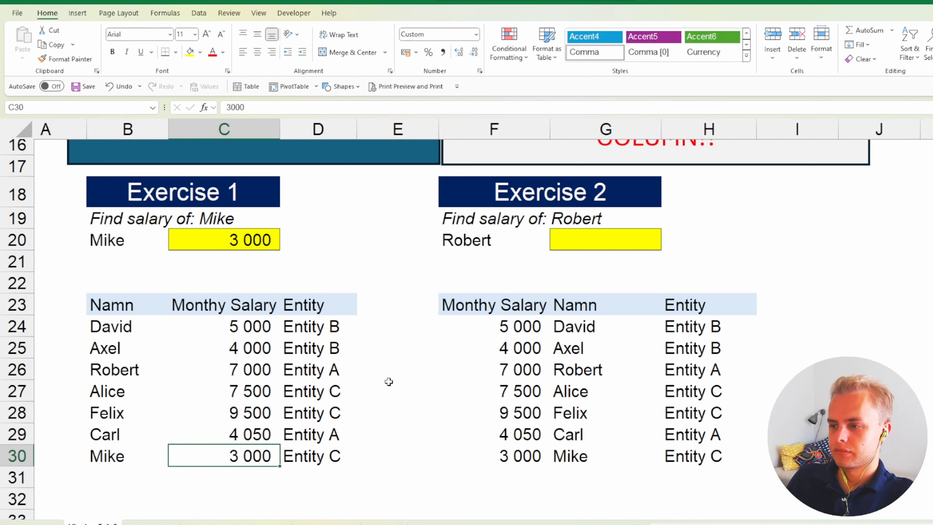
pyautogui.click(404, 369)
pyautogui.click(426, 347)
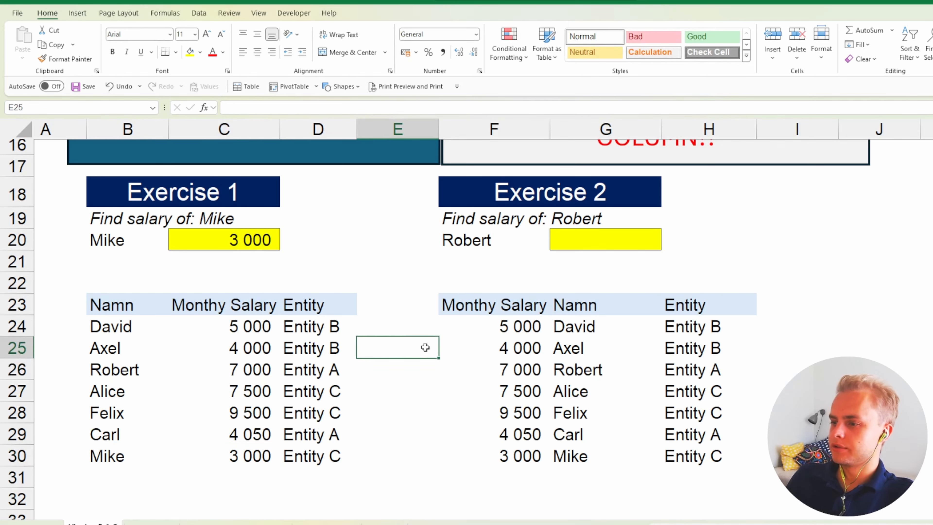
# Begin a VLOOKUP formula in G20 of Exercise 2 with F20 as the lookup value
pyautogui.press('Up')
pyautogui.press('Up')
pyautogui.press('Up')
pyautogui.press('Right')
pyautogui.press('Right')
pyautogui.press('Up')
pyautogui.press('Up')
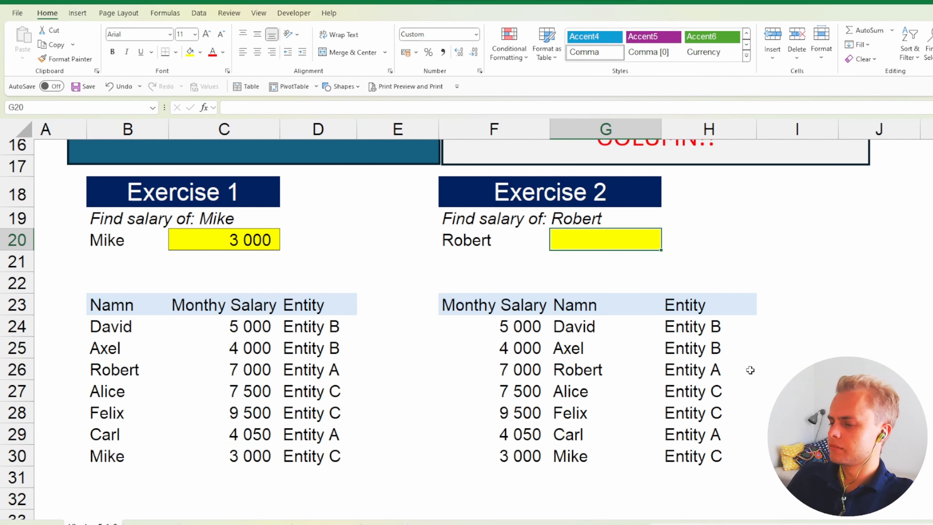
pyautogui.write('=v')
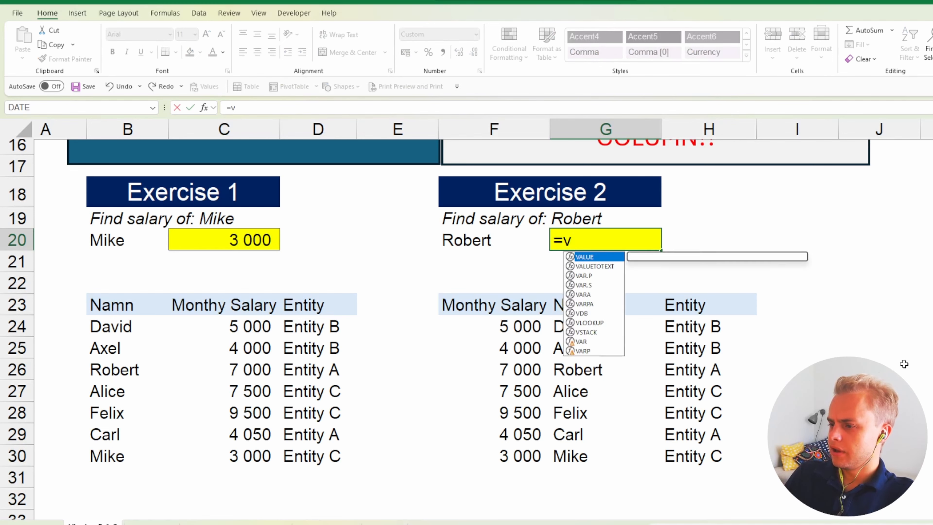
pyautogui.write('look')
pyautogui.press('Tab')
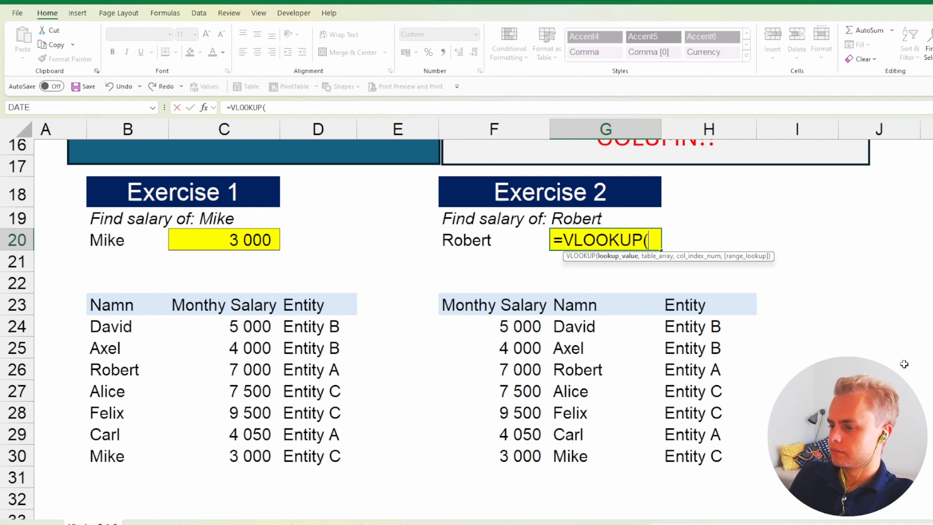
pyautogui.press('Left')
pyautogui.write(',')
# Set the table array of the G20 formula to F23:H30, covering the whole Exercise 2 table
pyautogui.press('Left')
pyautogui.press('Down')
pyautogui.press('Down')
pyautogui.press('Down')
pyautogui.hotkey('ctrl', 'shift', 'Right')
pyautogui.hotkey('ctrl', 'shift', 'Down')
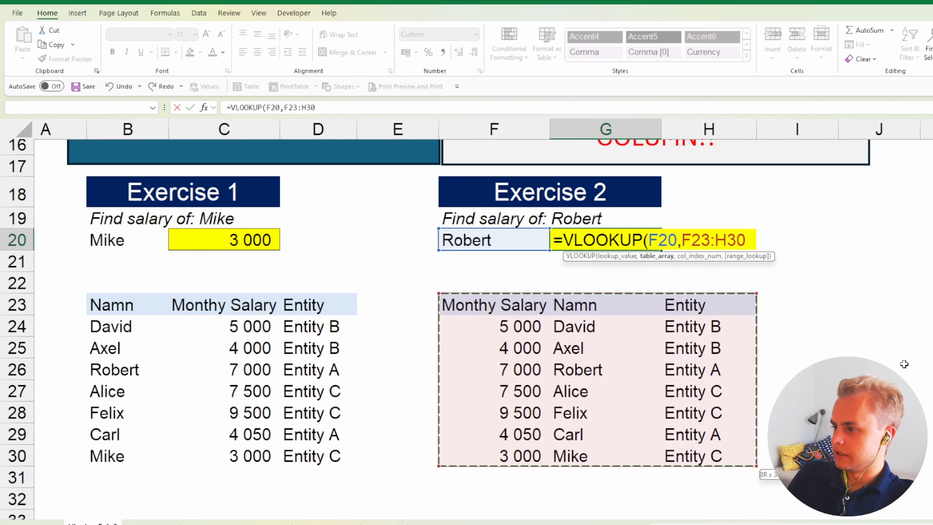
pyautogui.write(',')
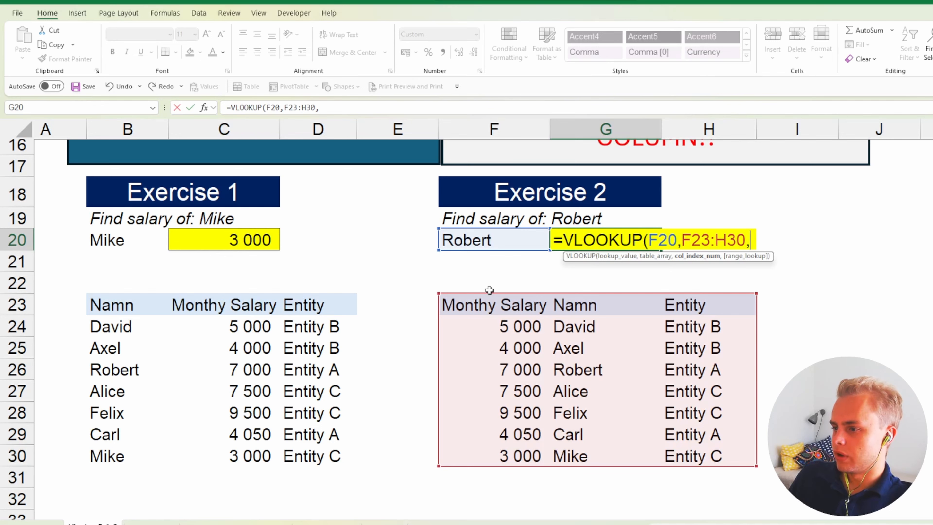
# Try to return the salary in G20 by finishing the VLOOKUP with column index 1 and range lookup 0
pyautogui.write('1,')
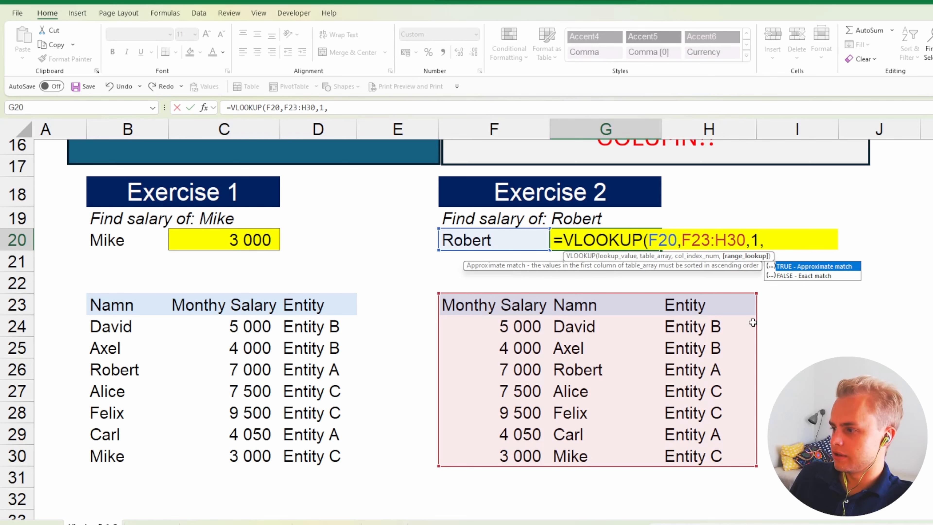
pyautogui.press('Down')
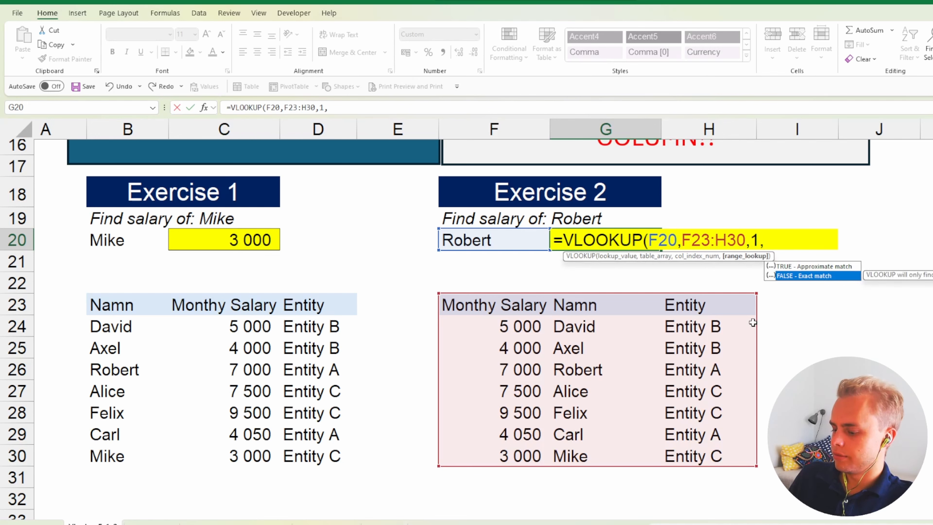
pyautogui.write('0')
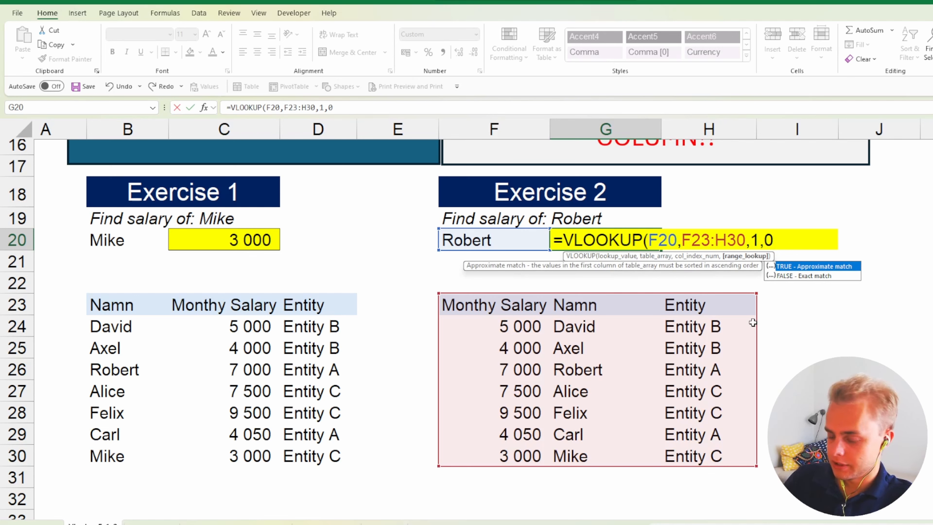
pyautogui.write(')')
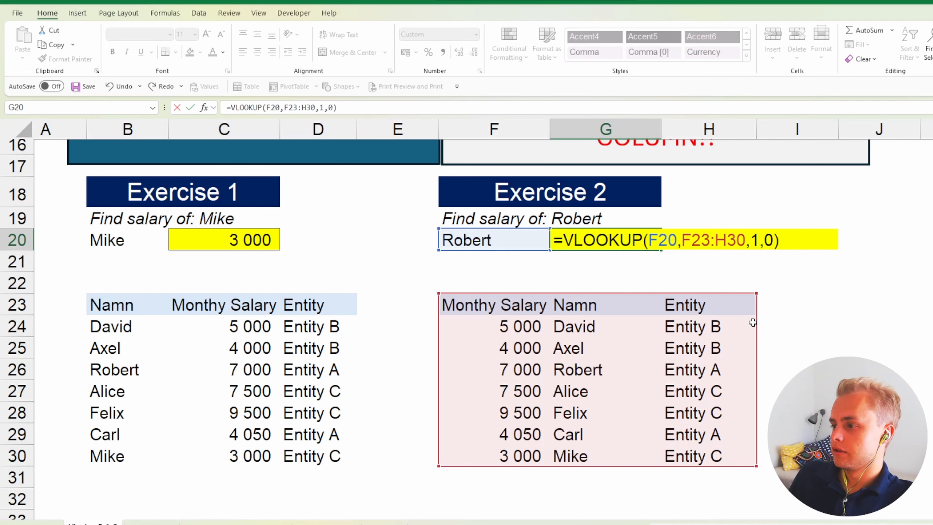
pyautogui.press('Return')
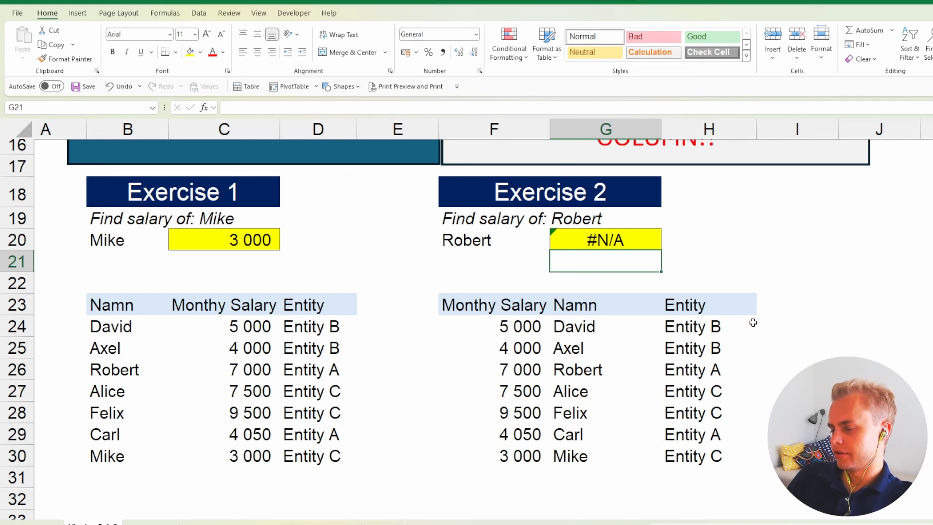
# Review the cell references of the G20 formula and clear it from the cell
pyautogui.press('Up')
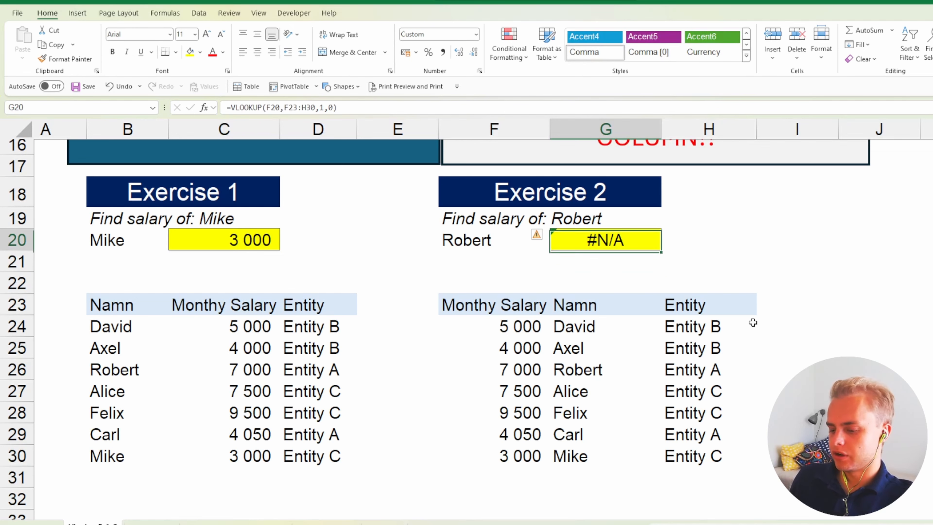
pyautogui.press('F2')
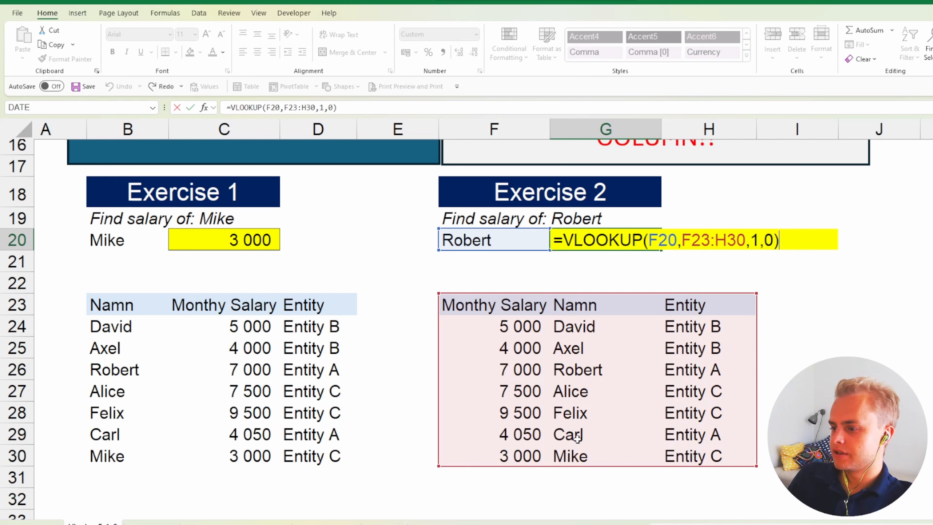
pyautogui.press('Return')
pyautogui.press('Up')
pyautogui.press('Delete')
pyautogui.press('Return')
# Move the name column G23:G30 in front of the monthly salary column so names start the Exercise 2 table
pyautogui.moveTo(575, 305); pyautogui.dragTo(582, 457)
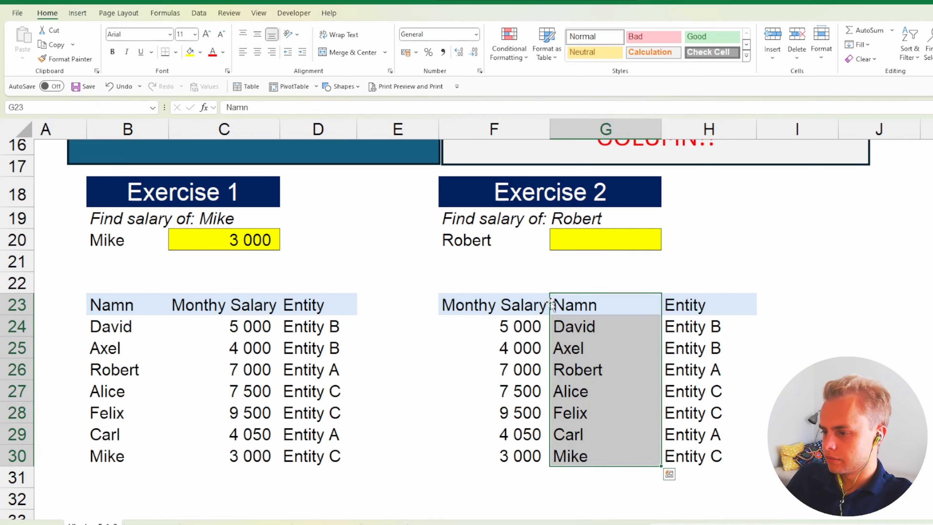
pyautogui.moveTo(551, 302); pyautogui.dragTo(445, 304)
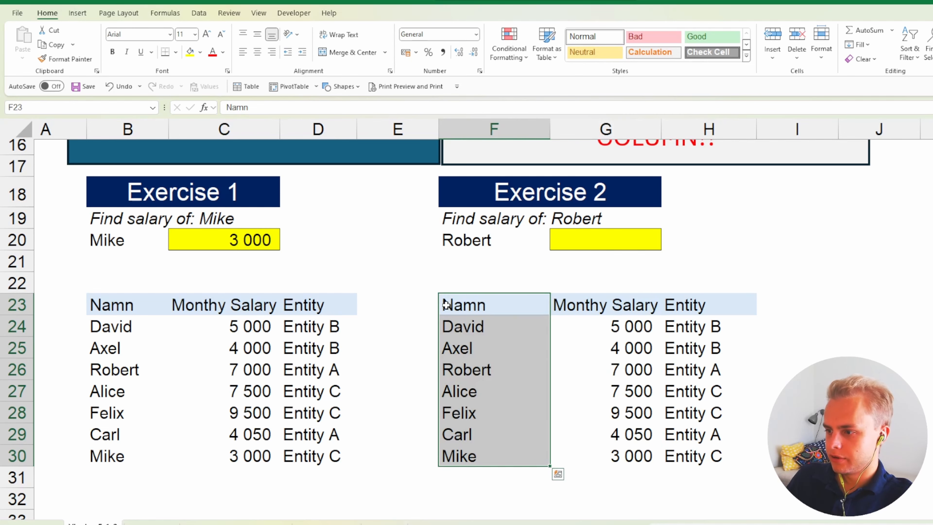
pyautogui.click(471, 270)
pyautogui.click(707, 267)
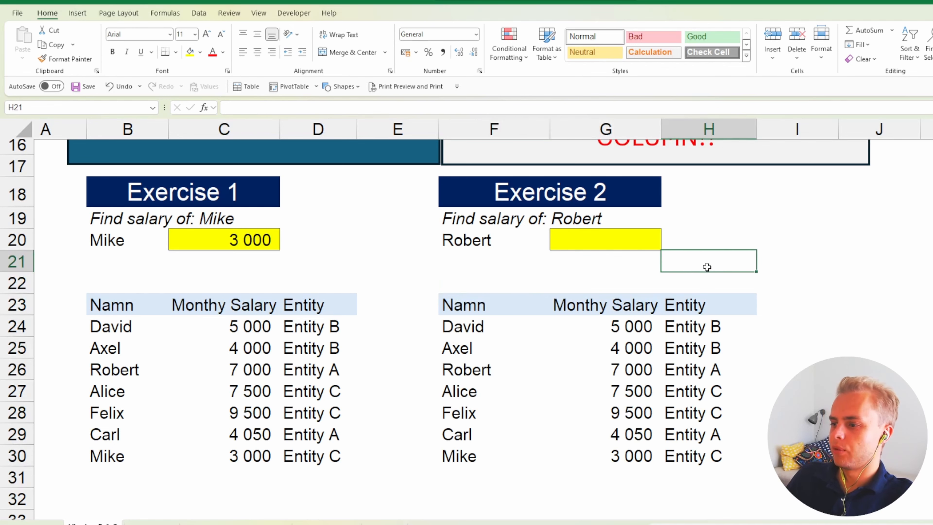
# Start a new VLOOKUP formula in G20 using F20 as the lookup value
pyautogui.click(619, 236)
pyautogui.write('=')
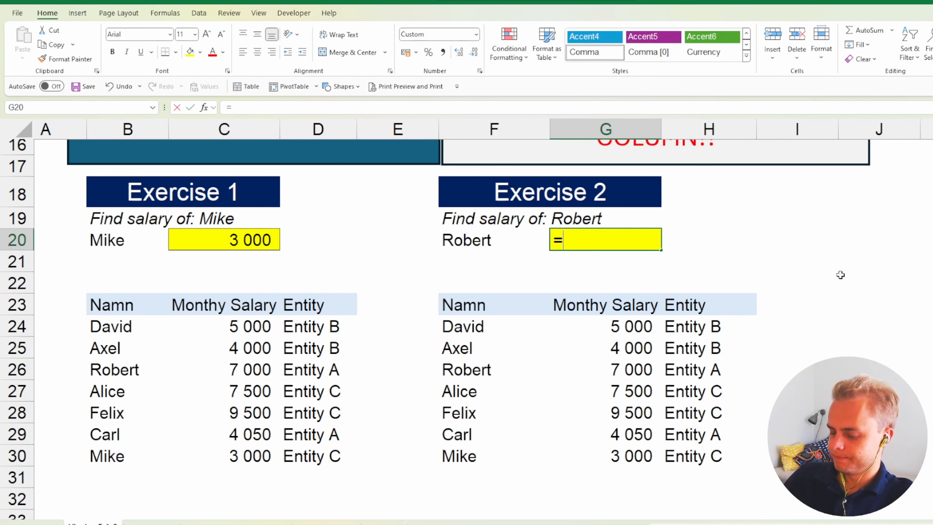
pyautogui.write('vloo')
pyautogui.press('Tab')
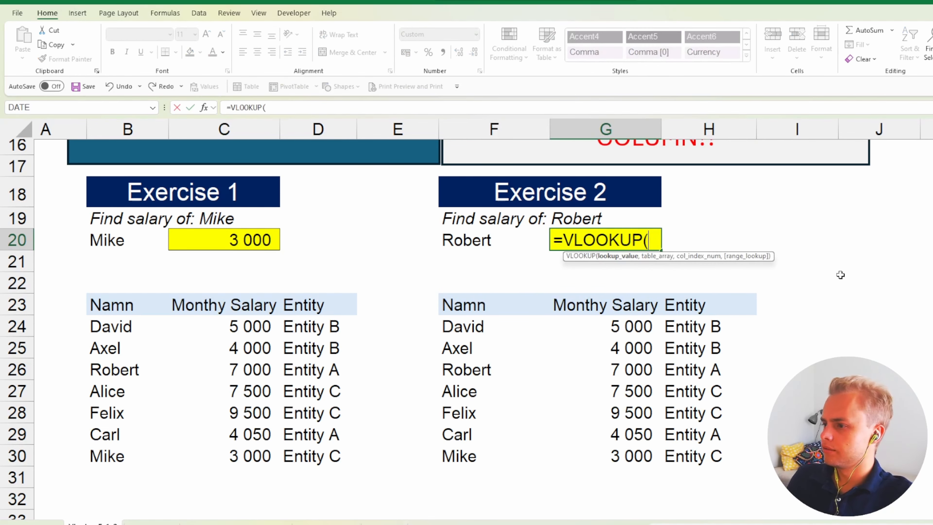
pyautogui.press('Left')
pyautogui.write(',')
# Set the table array of the new G20 VLOOKUP to F23:H30 and its column index to 2
pyautogui.press('Down')
pyautogui.press('Down')
pyautogui.press('Left')
pyautogui.press('Left')
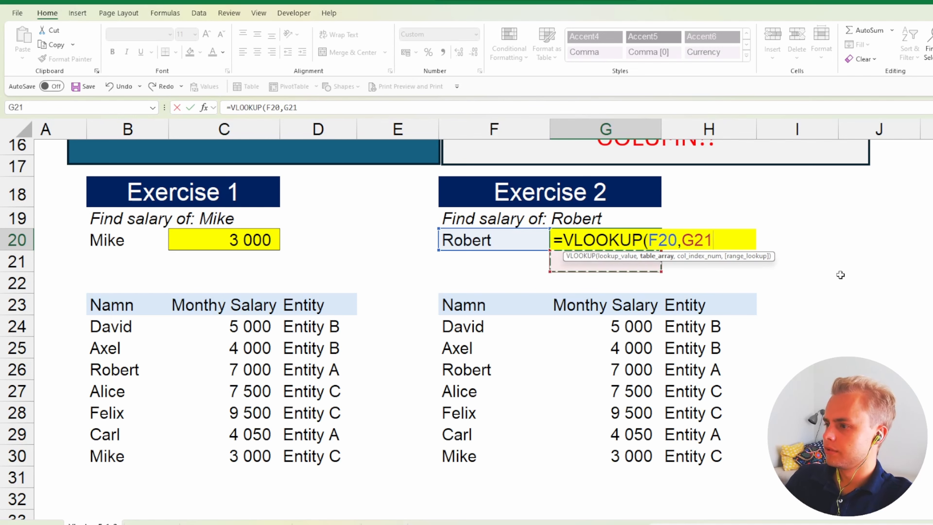
pyautogui.press('Down')
pyautogui.press('Right')
pyautogui.hotkey('shift', 'Down')
pyautogui.hotkey('shift', 'Down')
pyautogui.hotkey('shift', 'Down')
pyautogui.hotkey('shift', 'Down')
pyautogui.hotkey('shift', 'Down')
pyautogui.hotkey('shift', 'Down')
pyautogui.hotkey('shift', 'Down')
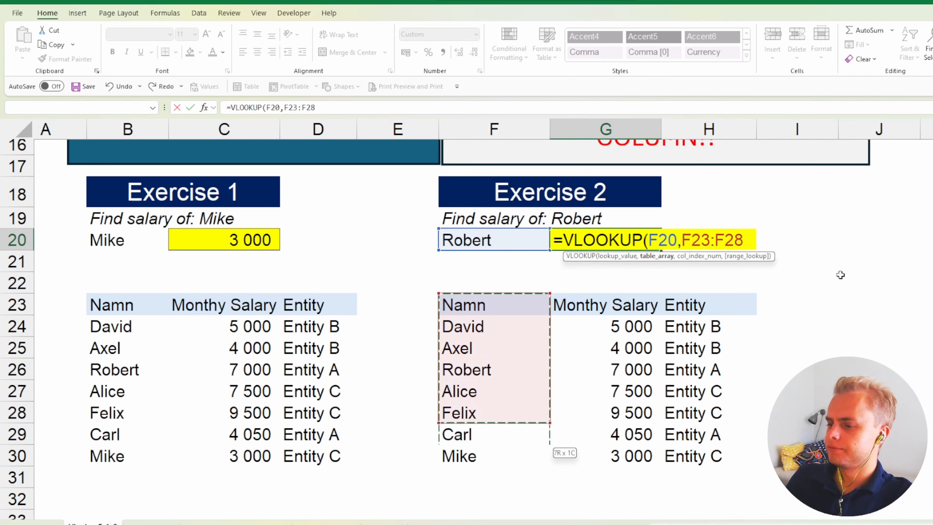
pyautogui.hotkey('shift', 'Right')
pyautogui.hotkey('shift', 'Right')
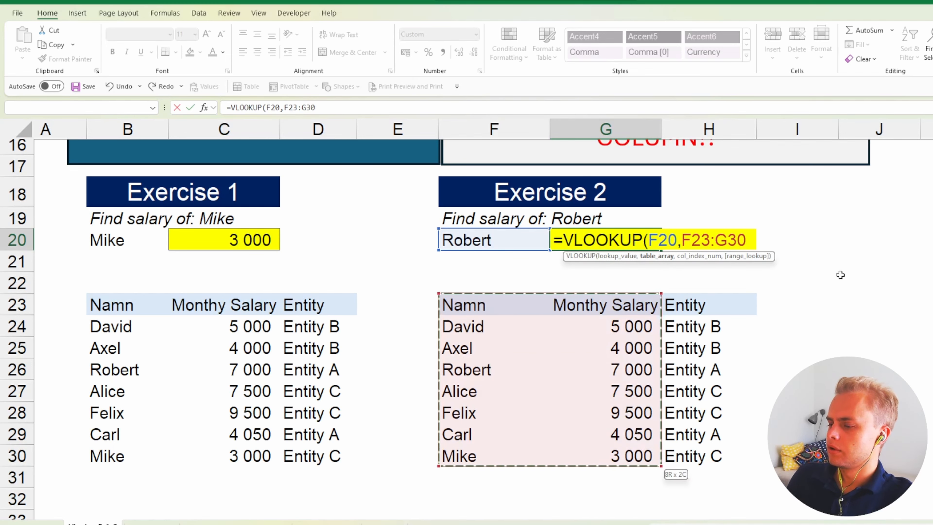
pyautogui.write(',')
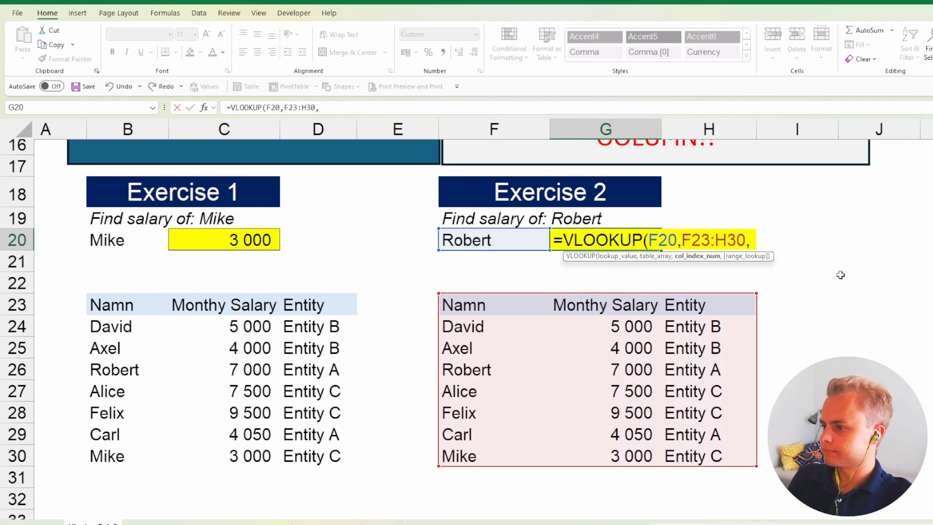
pyautogui.write('2')
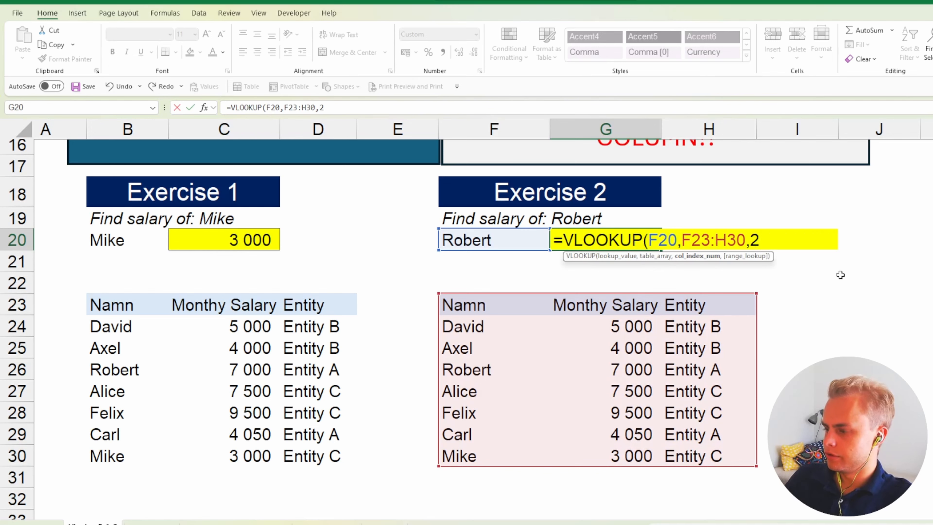
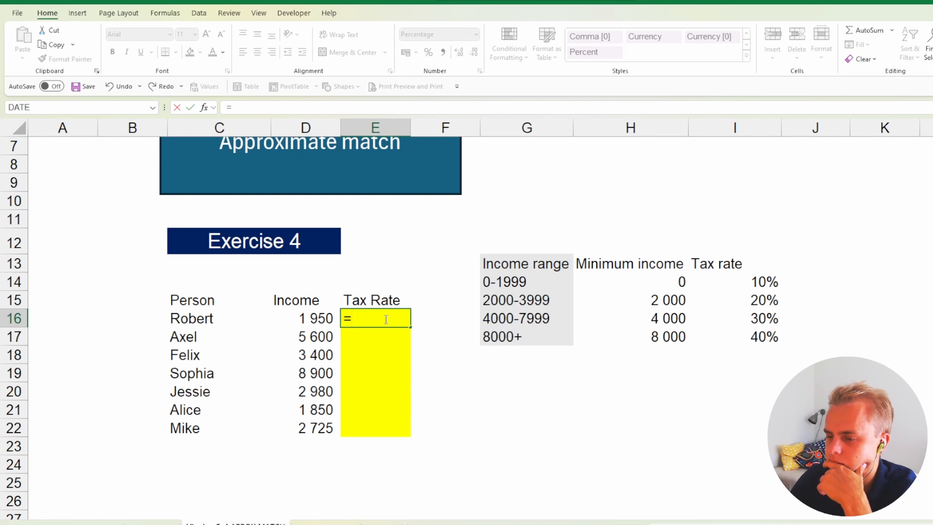
# Start a VLOOKUP formula in the first Tax Rate cell, E16, with the income in D16 as lookup value
pyautogui.write('vlook')
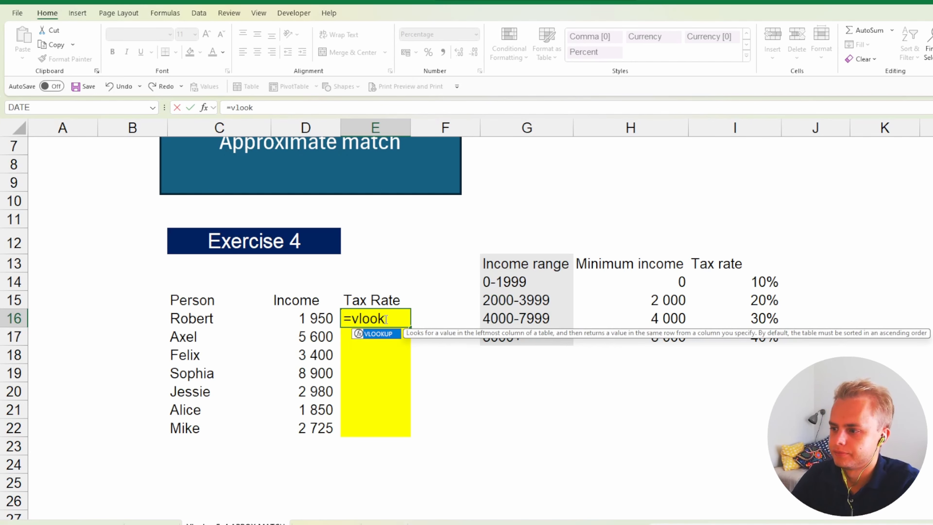
pyautogui.press('Tab')
pyautogui.press('Left')
pyautogui.write(',')
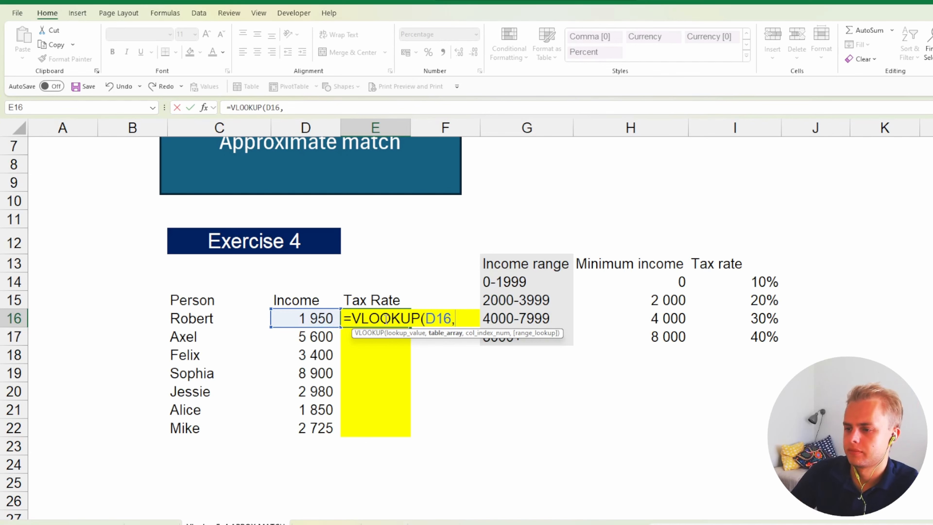
# Complete the E16 formula with the absolute table array $H$13:$I$17, column index 2 and range lookup 1 for approximate match
pyautogui.press('Right')
pyautogui.press('Right')
pyautogui.press('Right')
pyautogui.press('Up')
pyautogui.press('Up')
pyautogui.press('Up')
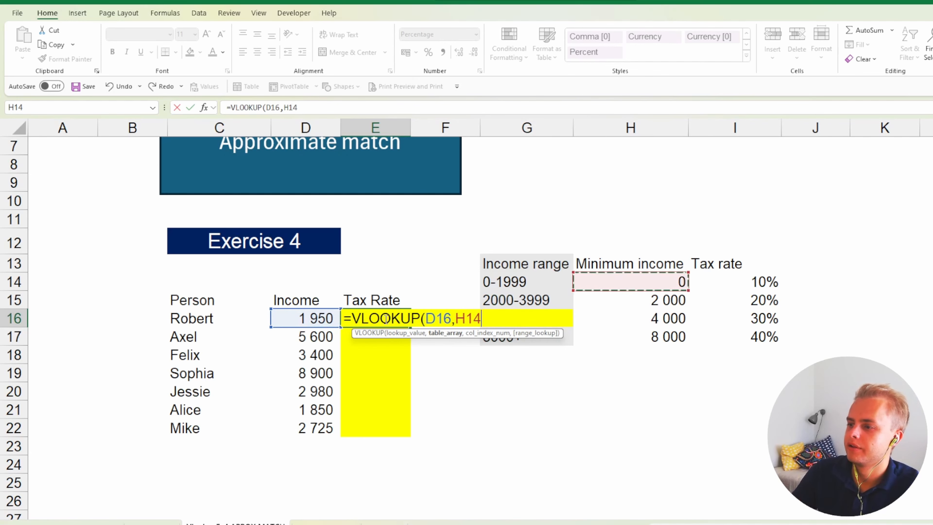
pyautogui.hotkey('shift', 'Down')
pyautogui.hotkey('shift', 'Down')
pyautogui.hotkey('shift', 'Down')
pyautogui.hotkey('shift', 'Down')
pyautogui.hotkey('shift', 'Right')
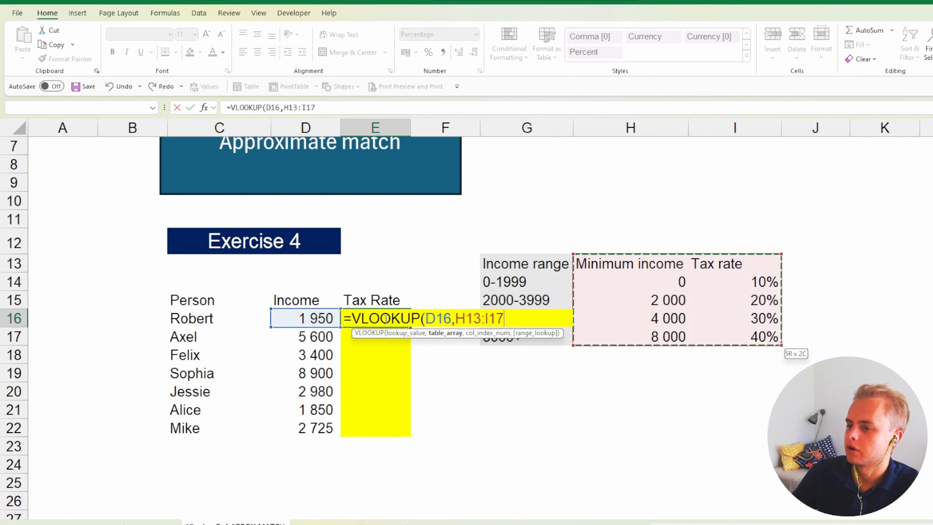
pyautogui.press('F4')
pyautogui.write(',')
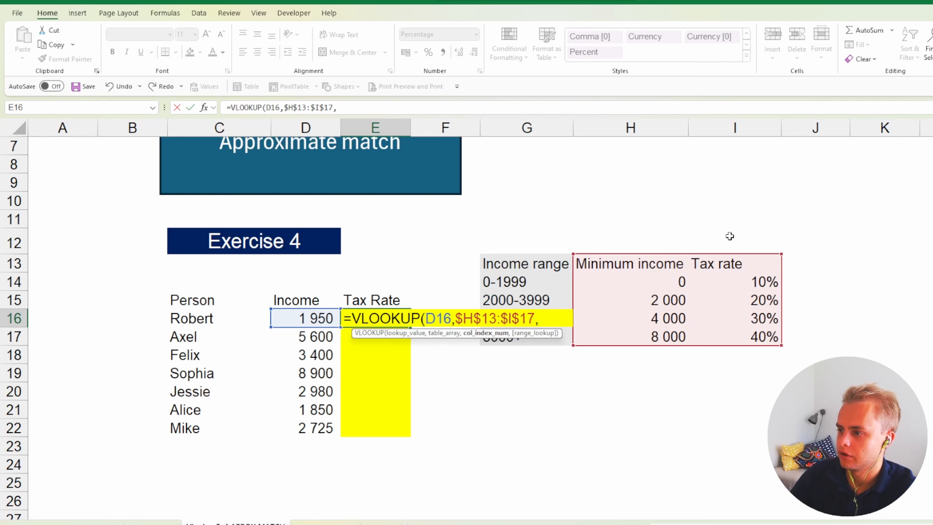
pyautogui.write('2,1)')
pyautogui.press('Return')
# Copy the tax rate formula from E16 down to E22 and check the copied references
pyautogui.press('Up')
pyautogui.hotkey('ctrl', 'c')
pyautogui.hotkey('shift', 'Down')
pyautogui.hotkey('shift', 'Down')
pyautogui.hotkey('shift', 'Down')
pyautogui.hotkey('shift', 'Down')
pyautogui.hotkey('shift', 'Down')
pyautogui.hotkey('shift', 'Down')
pyautogui.hotkey('ctrl', 'v')
pyautogui.press('Escape')
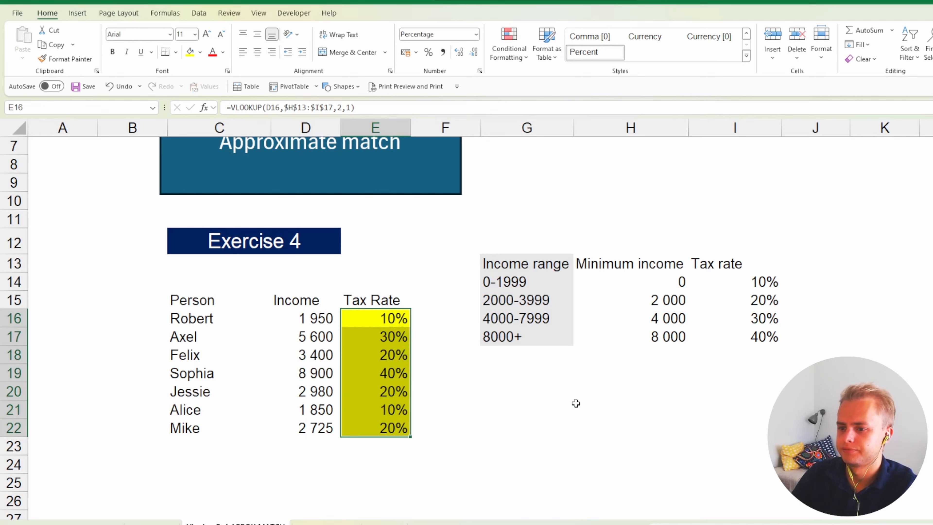
pyautogui.press('Down')
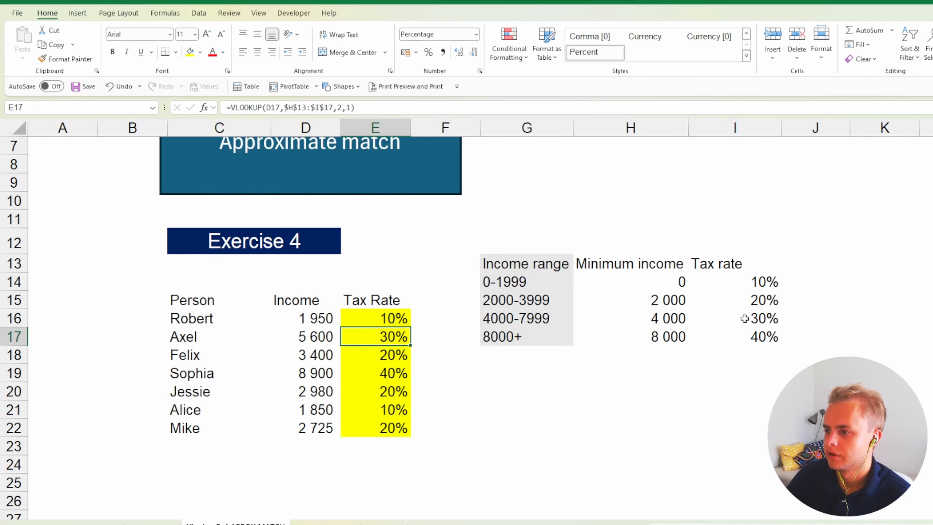
pyautogui.click(356, 318)
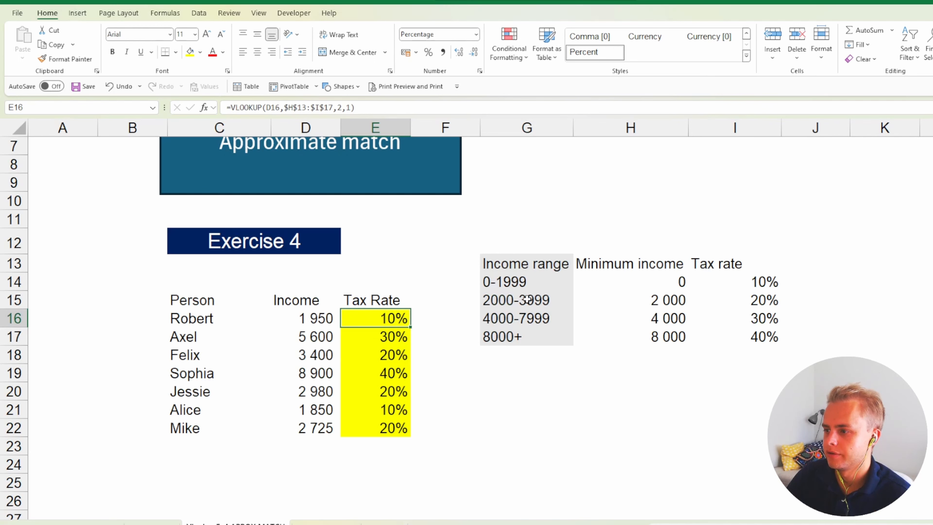
# Check the tax rate formulas in column E of Exercise 4 against the minimum income table
pyautogui.click(384, 355)
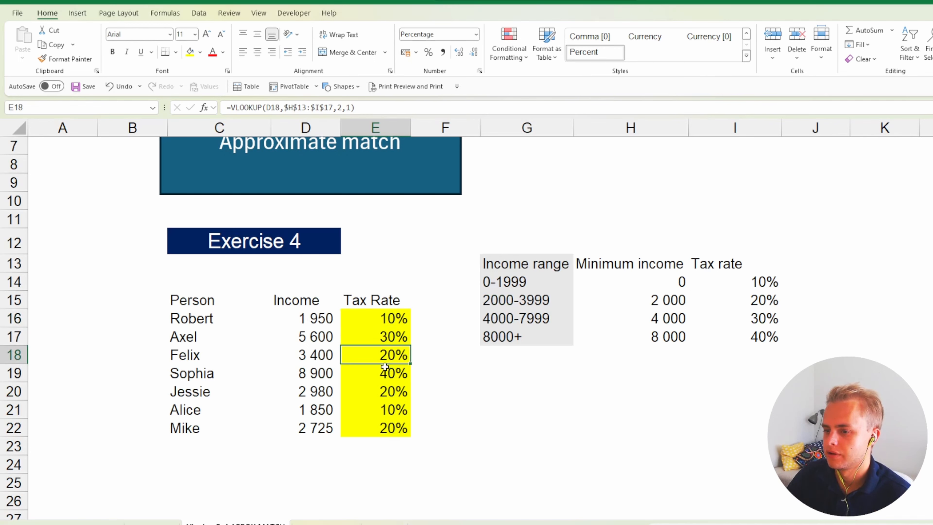
pyautogui.click(367, 377)
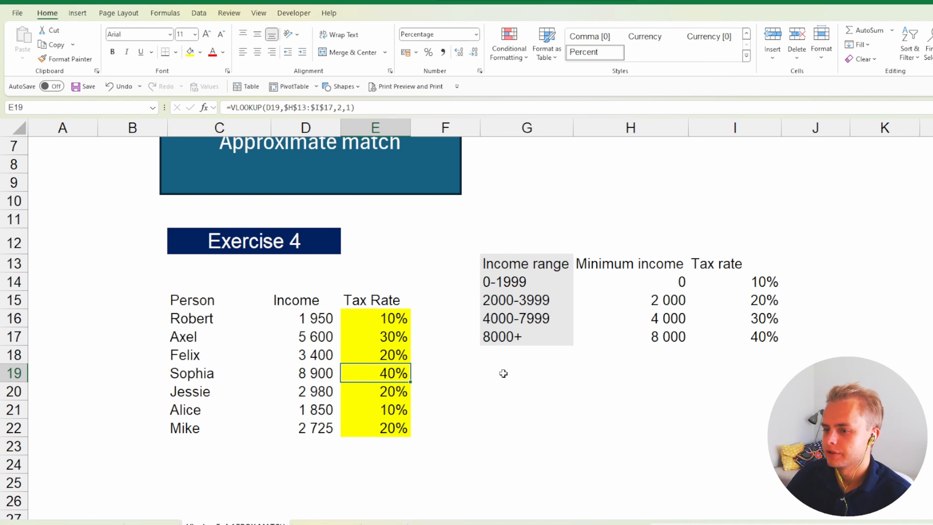
pyautogui.click(368, 337)
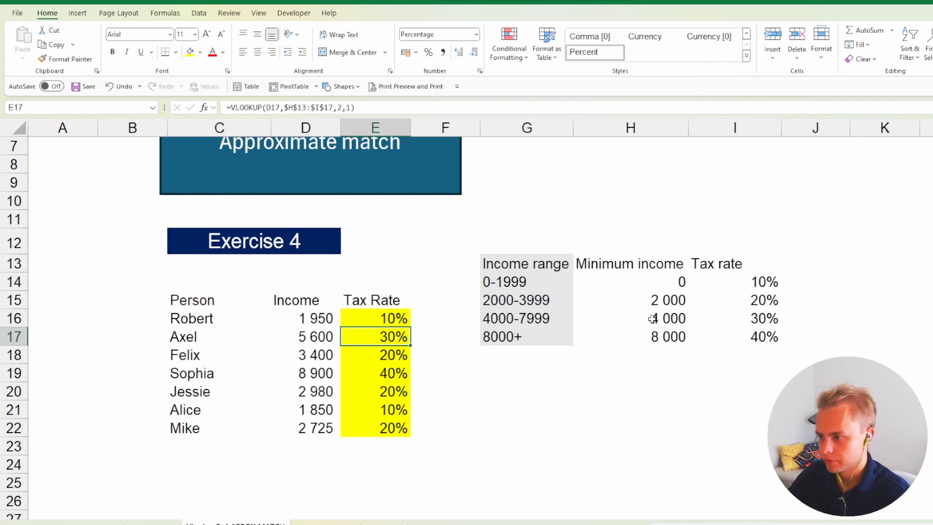
pyautogui.click(379, 357)
pyautogui.scroll(-1, 423, 363)
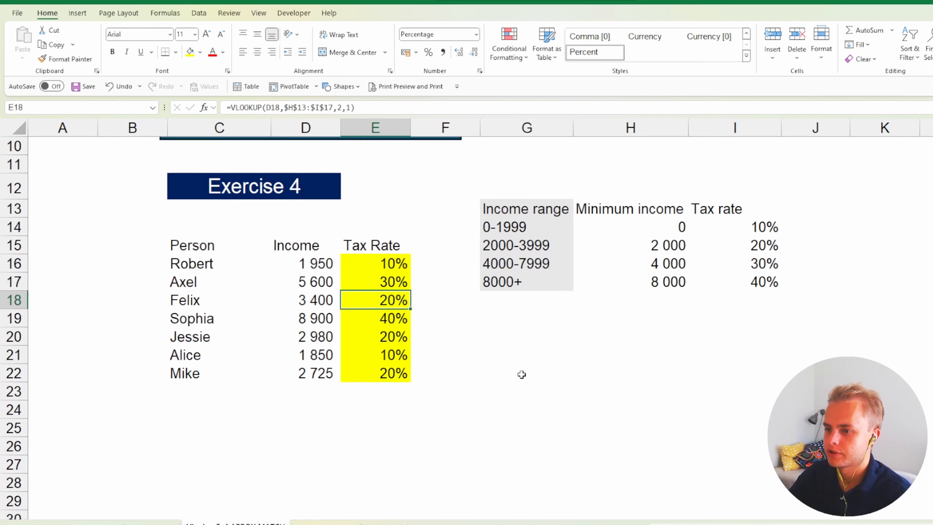
pyautogui.click(517, 384)
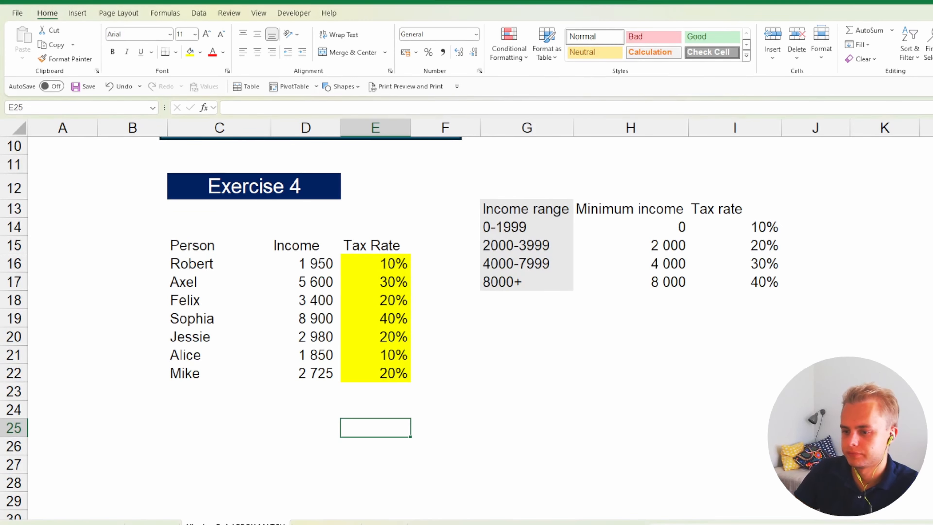
# On the next sheet, start a VLOOKUP in the Exercise 5 Salary cell E18 with the wildcard lookup value "*"&D18&"*"
pyautogui.hotkey('ctrl', 'pagedown')
pyautogui.click(569, 233)
pyautogui.click(544, 217)
pyautogui.click(476, 240)
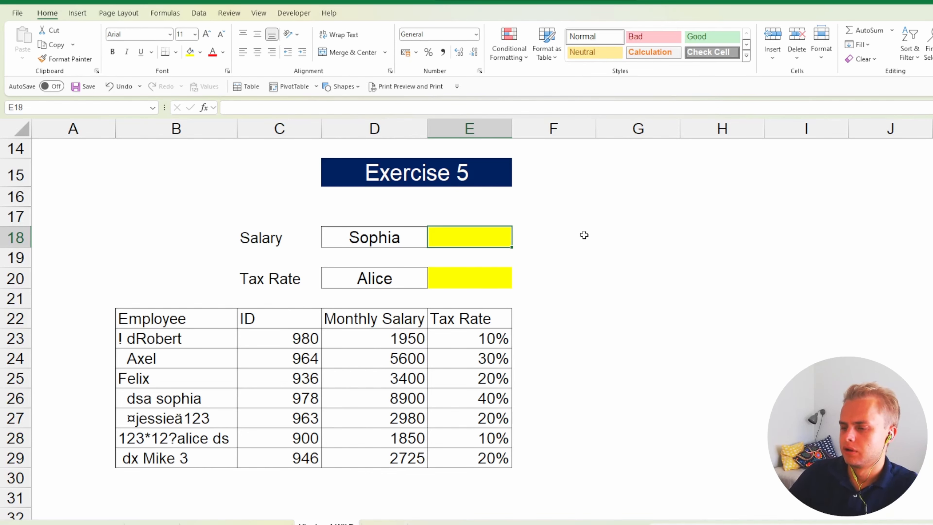
pyautogui.write('=vlook')
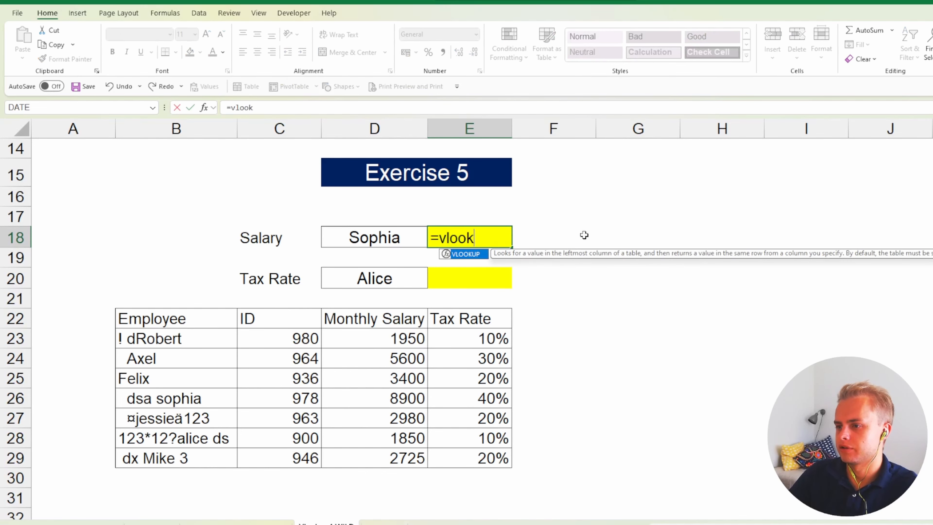
pyautogui.press('Tab')
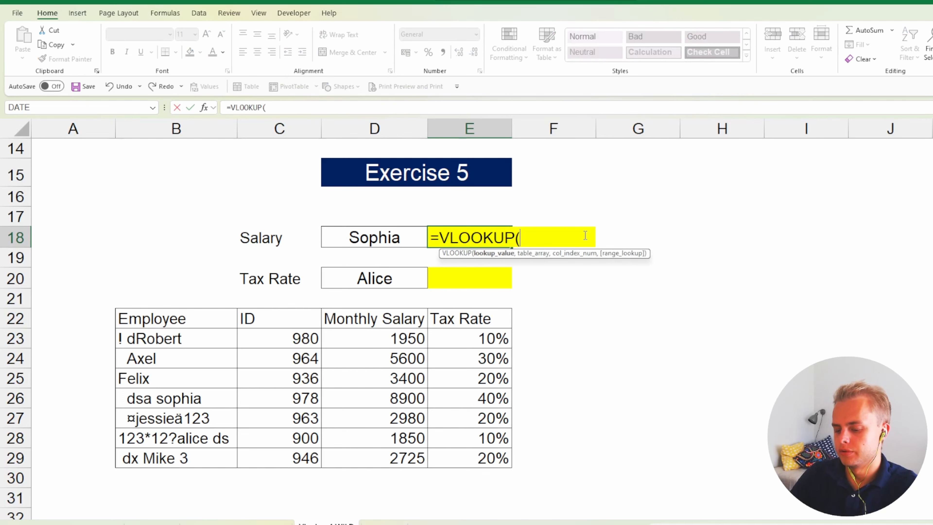
pyautogui.write('"*')
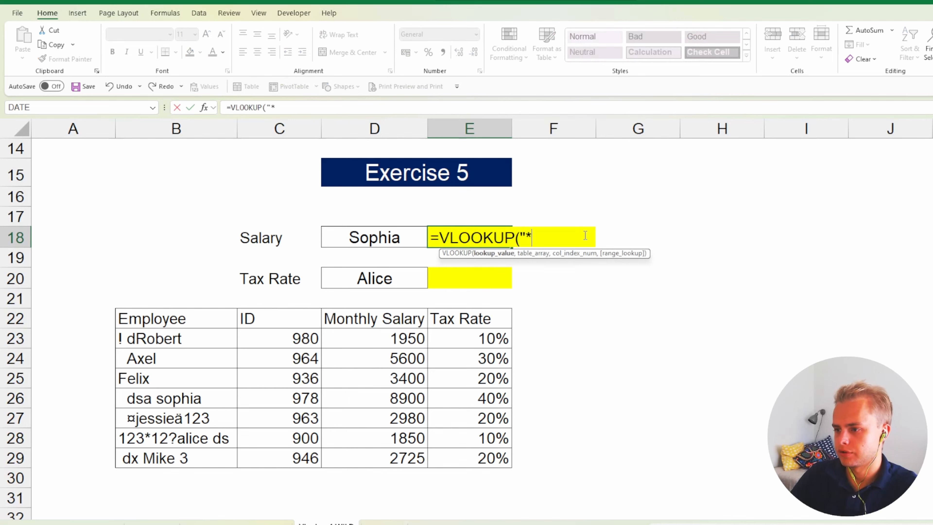
pyautogui.write('"&')
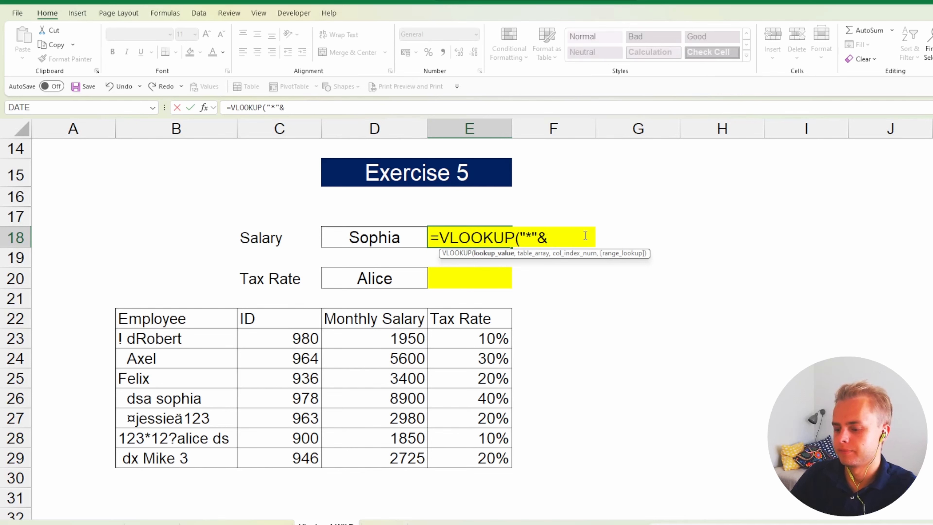
pyautogui.press('Left')
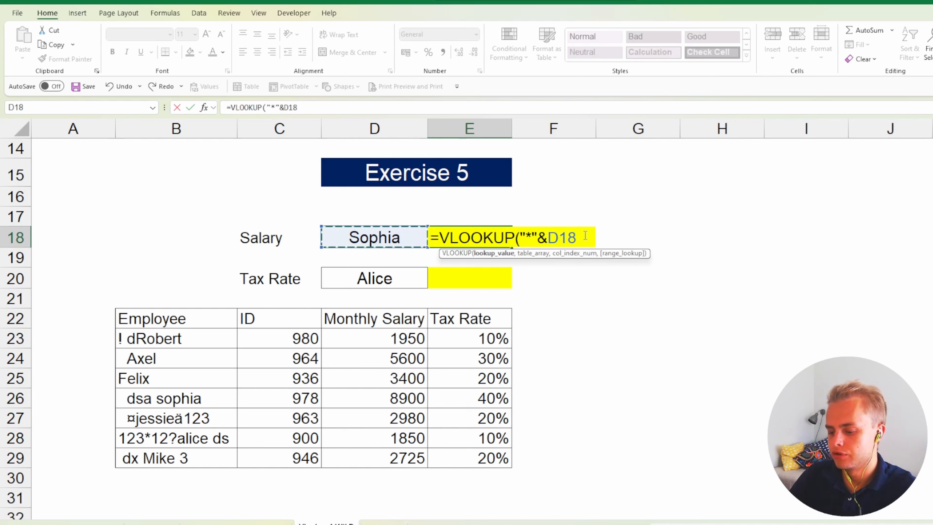
pyautogui.write('&')
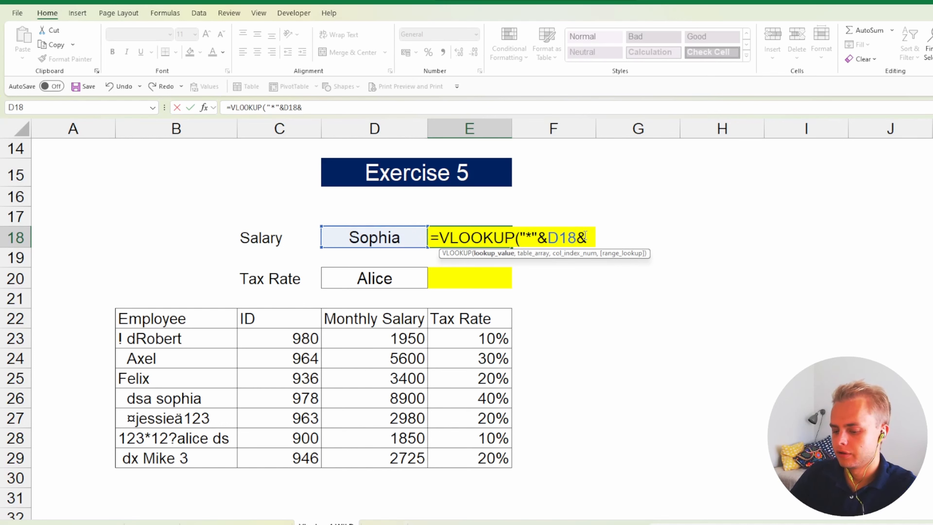
pyautogui.write('"*')
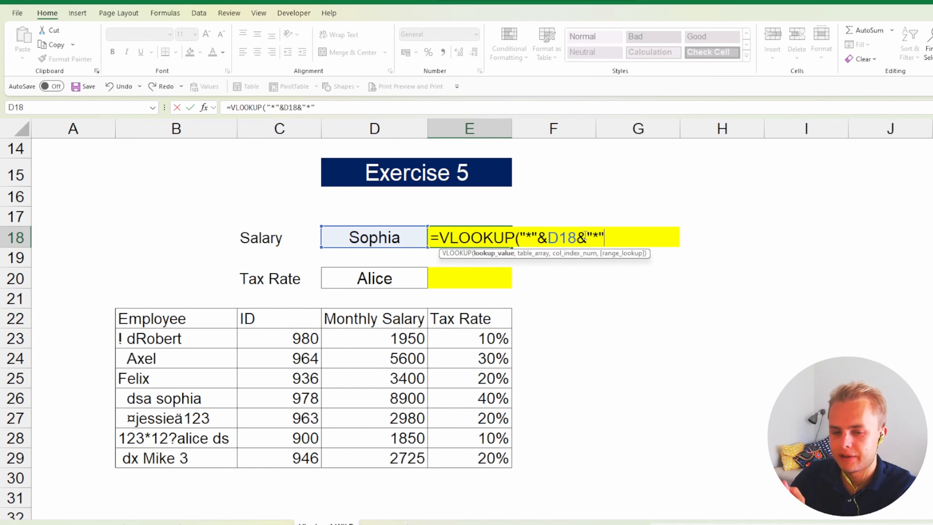
# Complete the E18 formula with table array B22:E29, column index 3 and range lookup FALSE
pyautogui.write(',')
pyautogui.moveTo(177, 318); pyautogui.dragTo(280, 458)
pyautogui.hotkey('shift', 'Right')
pyautogui.hotkey('shift', 'Right')
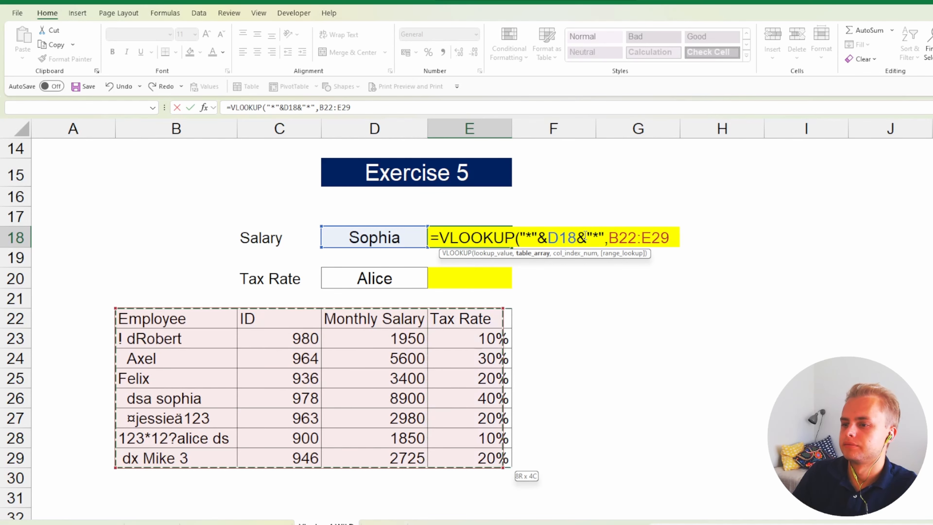
pyautogui.hotkey('shift', 'Left')
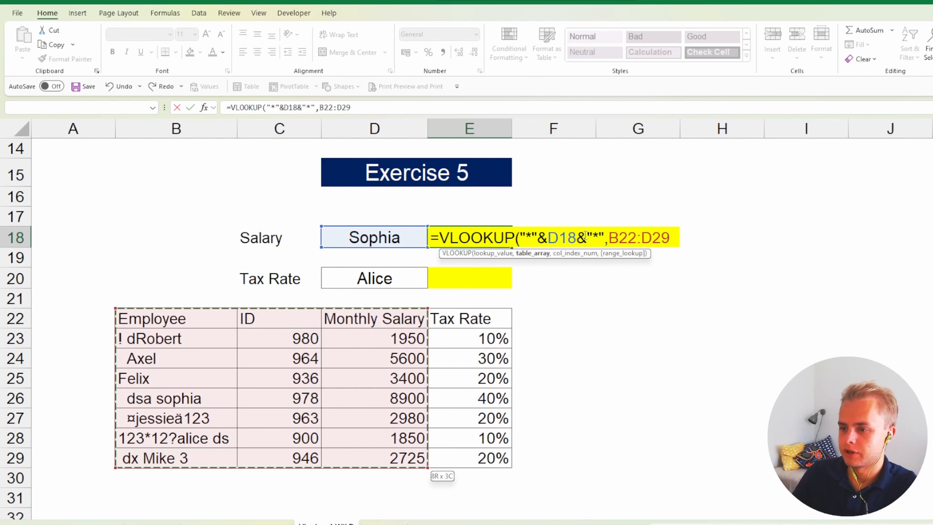
pyautogui.hotkey('shift', 'Right')
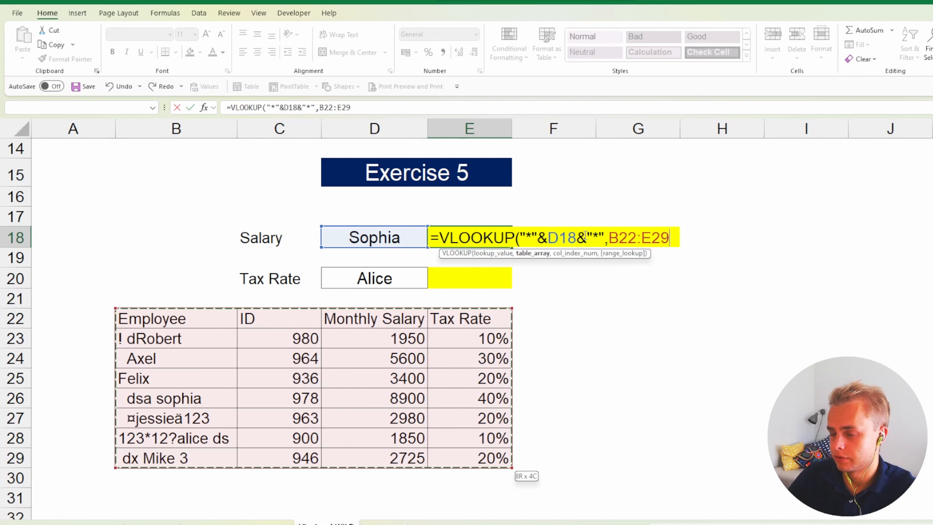
pyautogui.write(',')
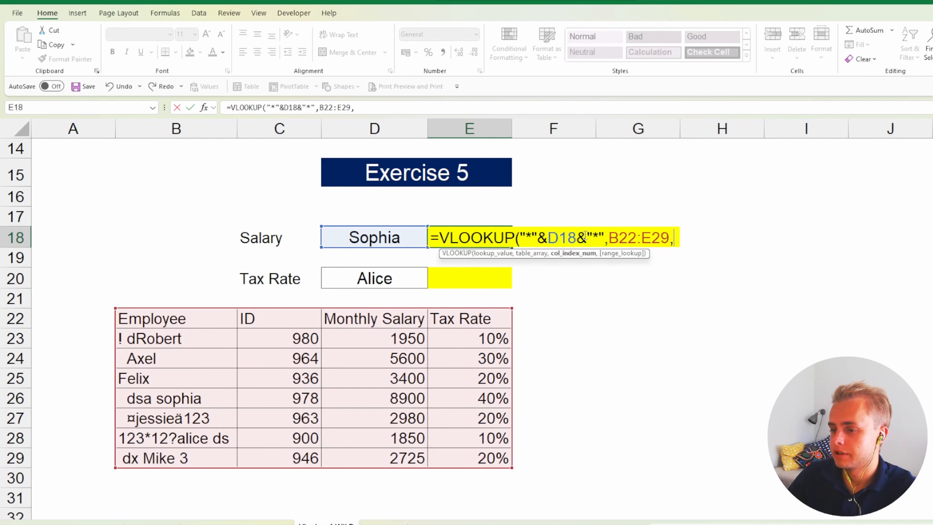
pyautogui.write('3,FALSE)')
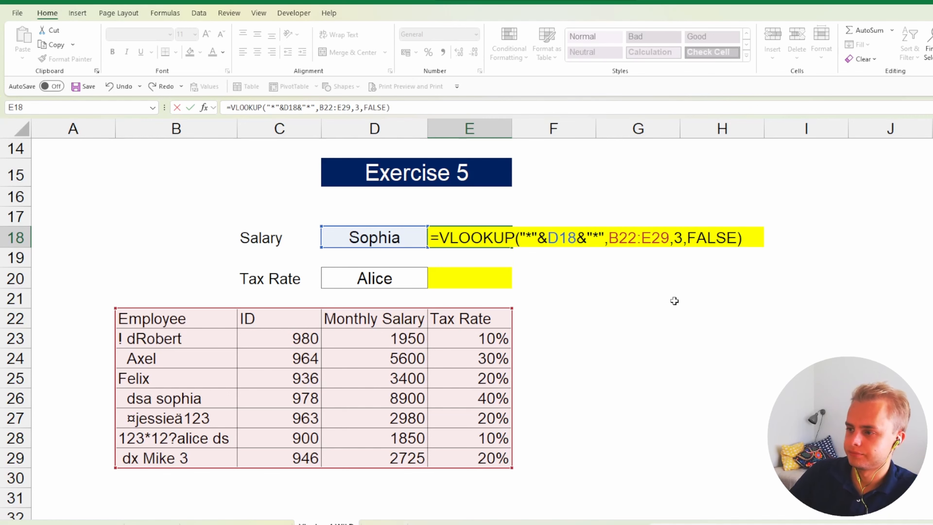
pyautogui.press('Return')
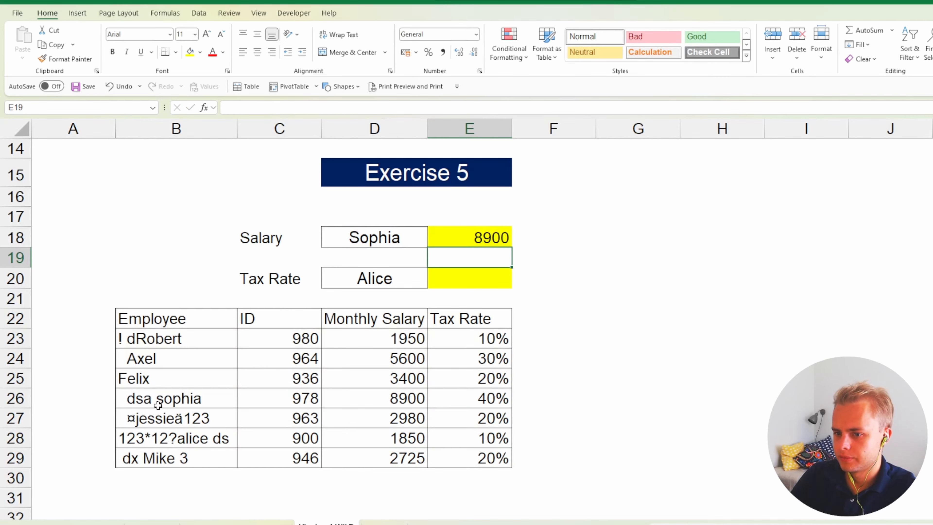
# Start a VLOOKUP in the Tax Rate cell E20 with the wildcard lookup value "*"&D20&"*"
pyautogui.press('Down')
pyautogui.write('=VLOOKUP("*"')
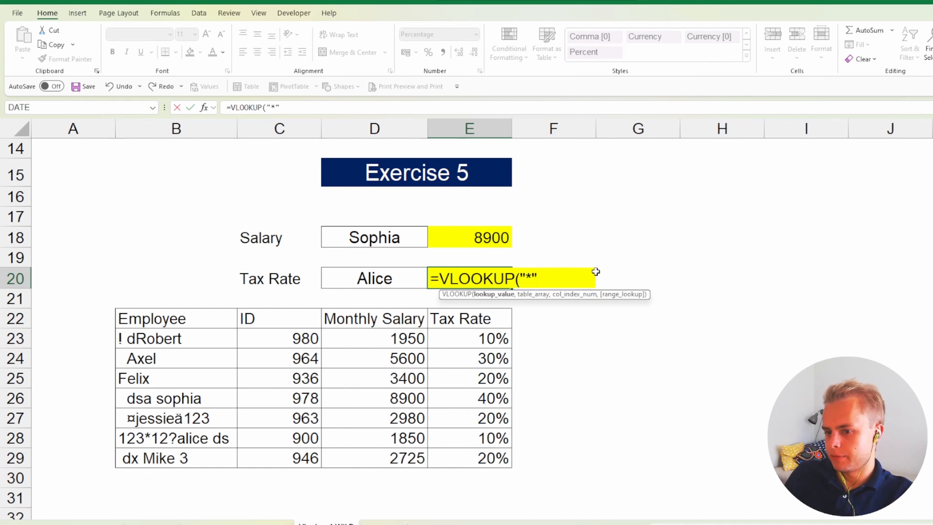
pyautogui.write('&')
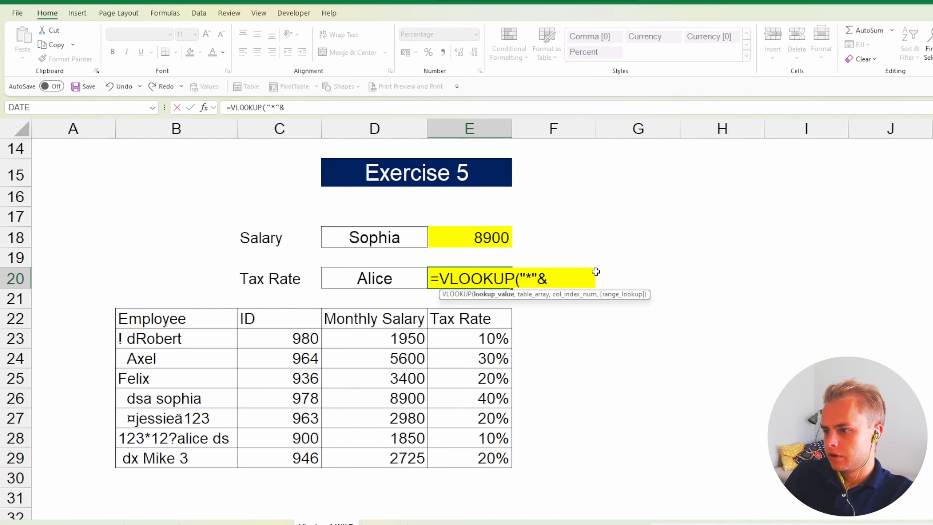
pyautogui.press('Left')
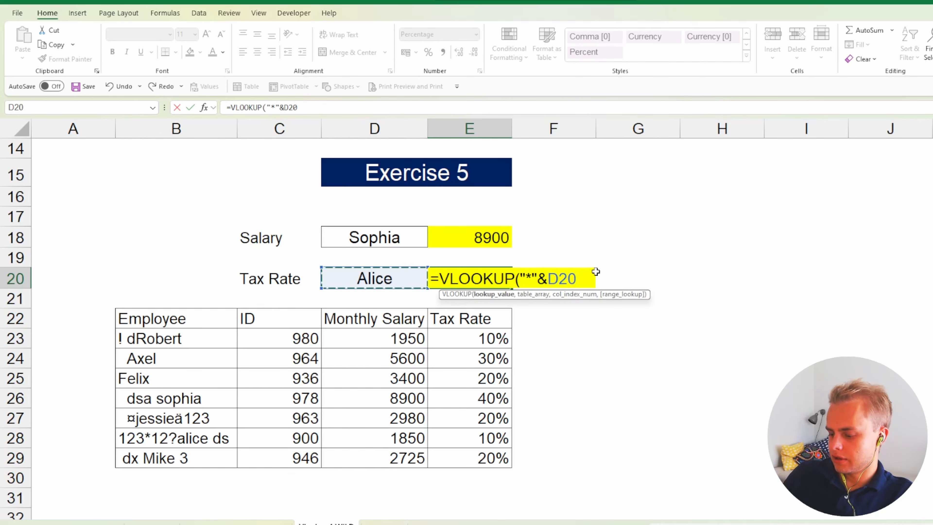
pyautogui.write('&"*",')
# Set the table array of the E20 VLOOKUP to the whole employee table, B22:E29
pyautogui.press('Down')
pyautogui.press('Down')
pyautogui.press('Left')
pyautogui.press('Left')
pyautogui.press('Left')
pyautogui.hotkey('shift', 'Down')
pyautogui.hotkey('shift', 'Down')
pyautogui.hotkey('shift', 'Down')
pyautogui.hotkey('shift', 'Down')
pyautogui.hotkey('shift', 'Down')
pyautogui.hotkey('shift', 'Down')
pyautogui.hotkey('shift', 'Down')
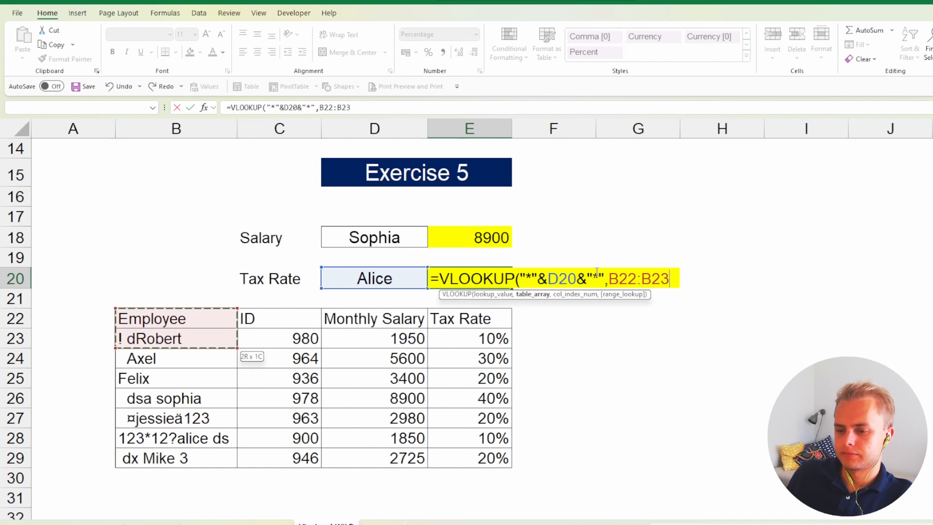
pyautogui.hotkey('shift', 'Right')
pyautogui.hotkey('shift', 'Right')
pyautogui.hotkey('shift', 'Right')
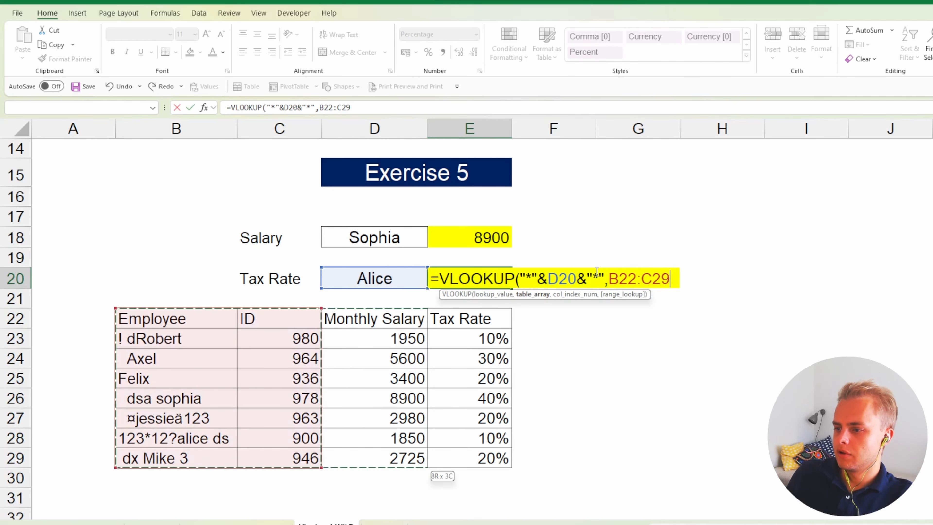
# Complete the E20 formula with column index 4 and range lookup 0 for exact match
pyautogui.write(',')
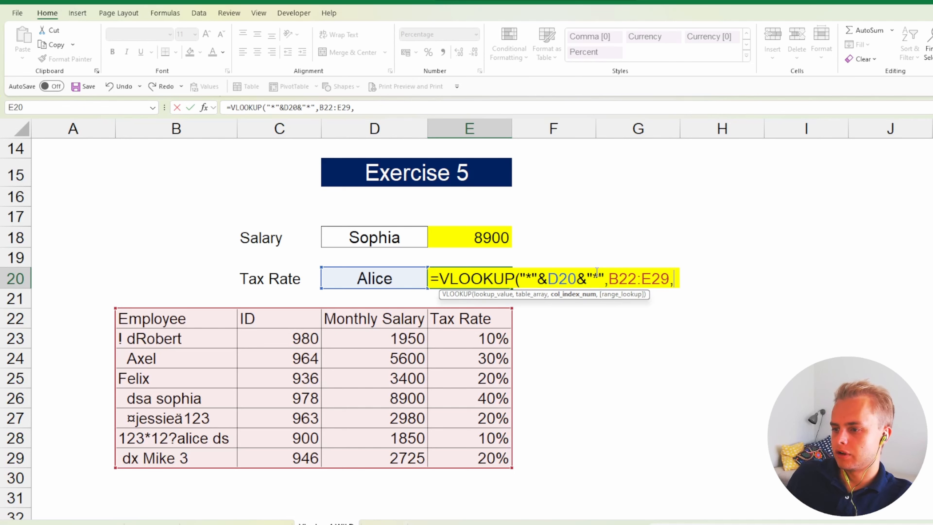
pyautogui.write('4')
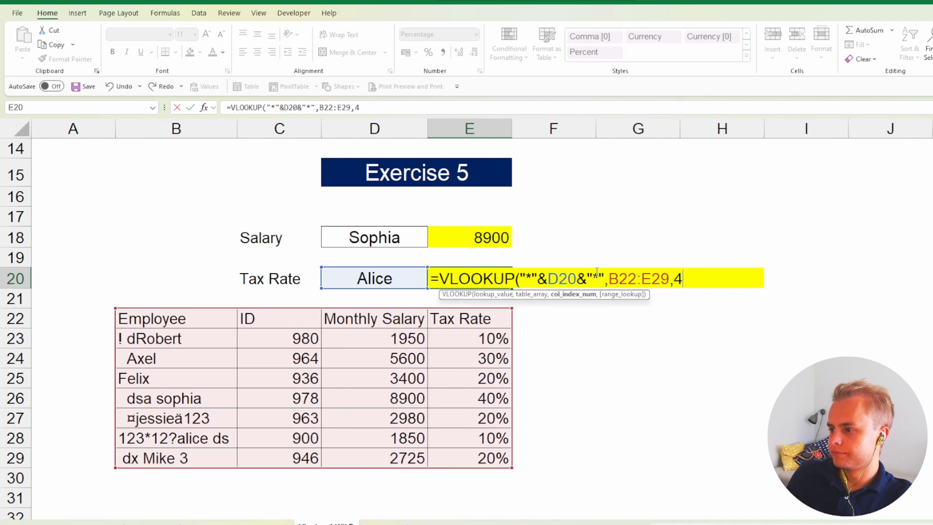
pyautogui.write(',0)')
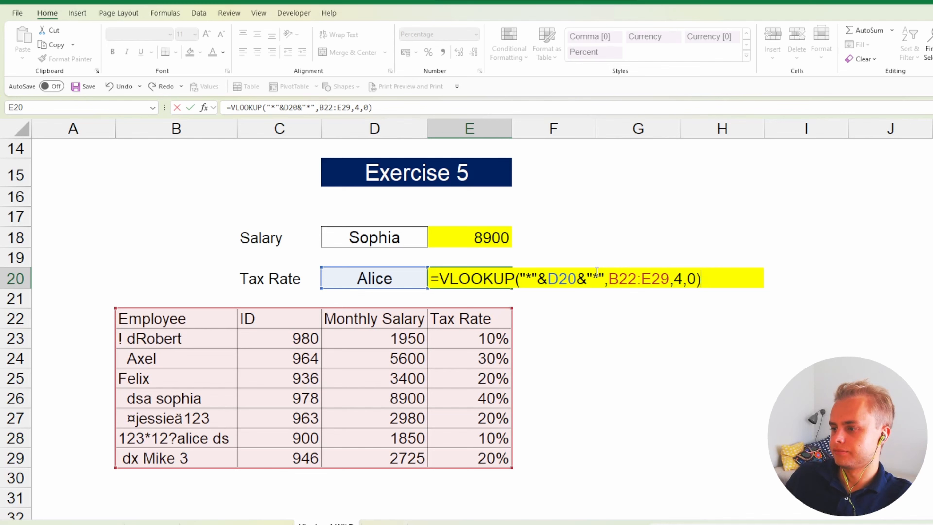
pyautogui.hotkey('ctrl', 'Return')
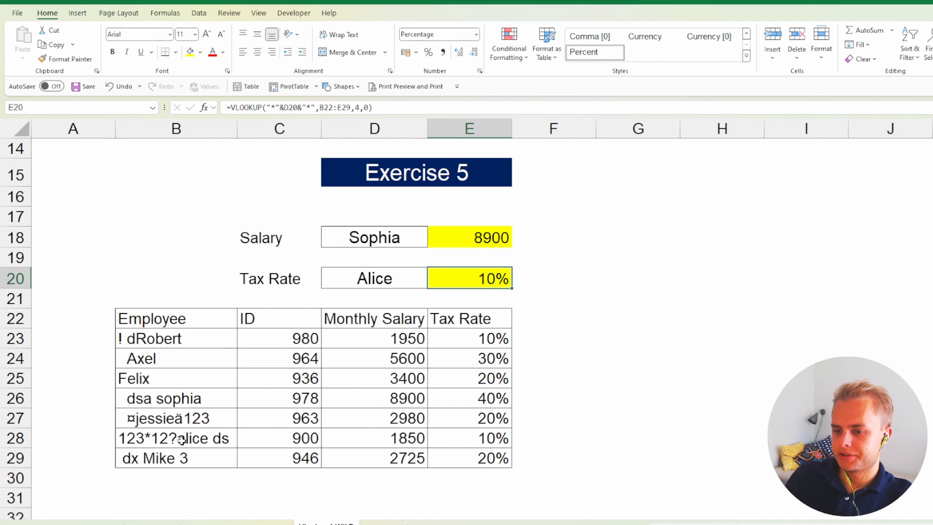
pyautogui.click(665, 442)
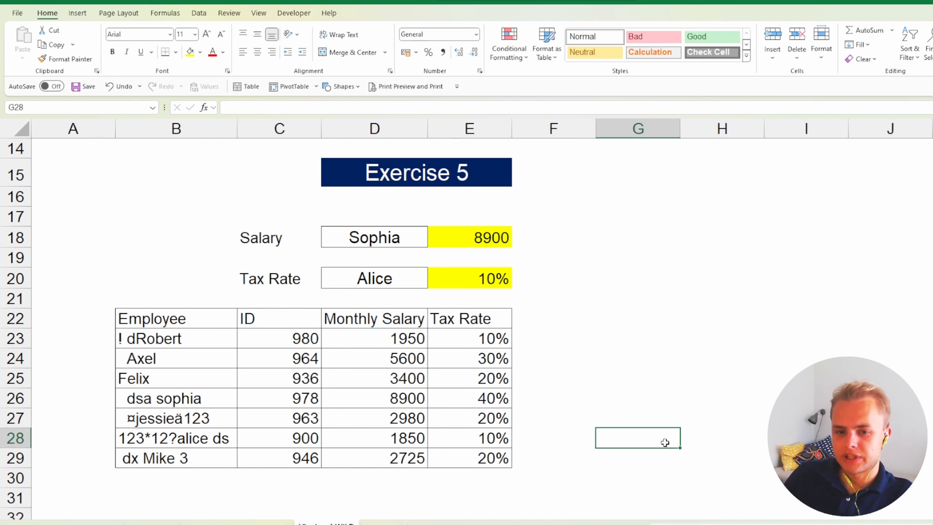